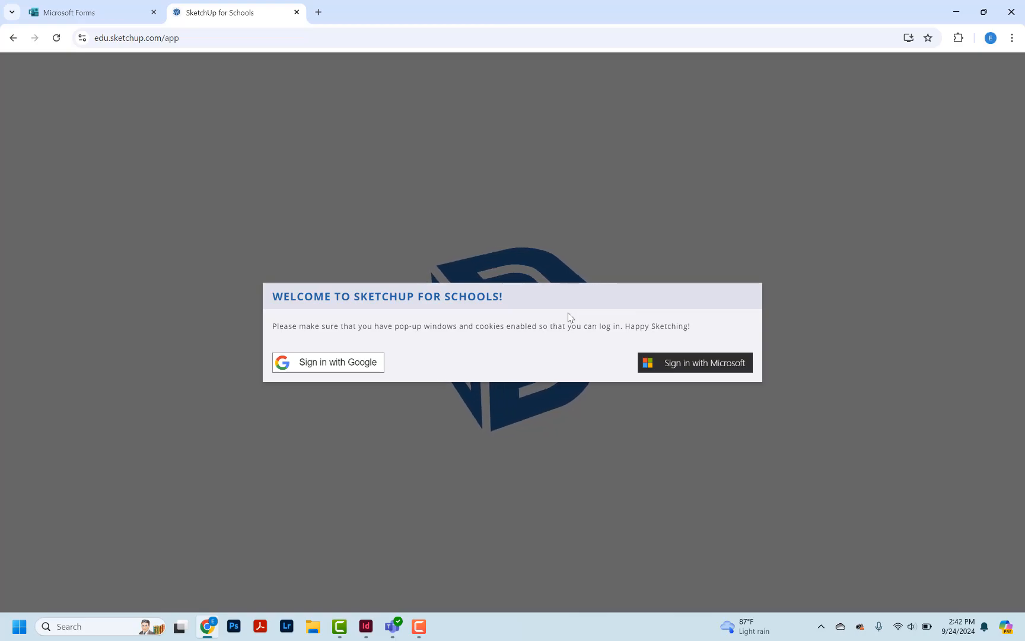
left_click(393, 626)
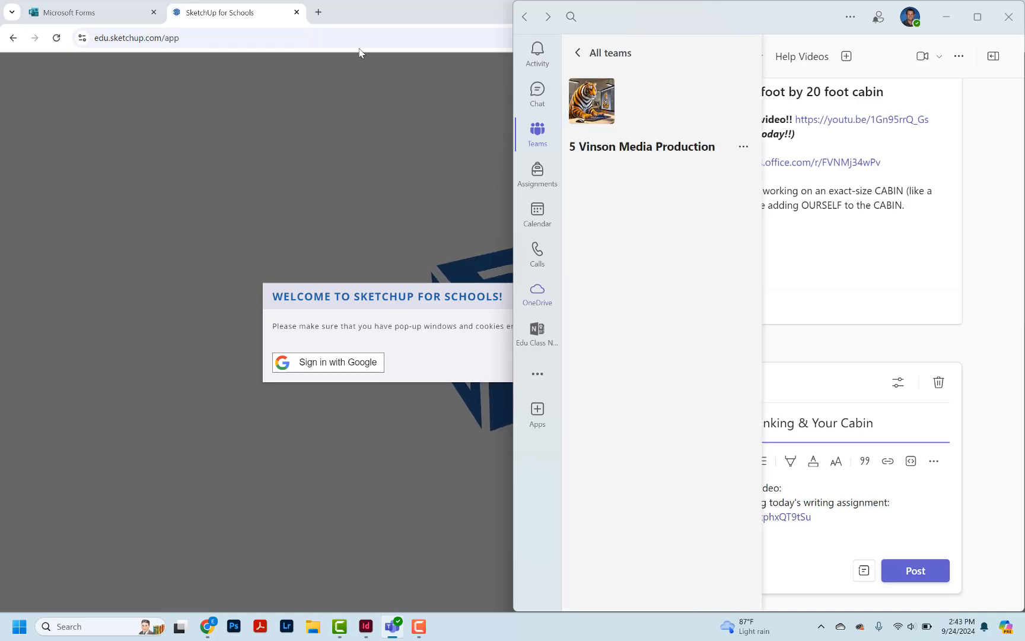
left_click(321, 17)
type("https://forms.office.com/r/zphxQT9tSu")
key("Return")
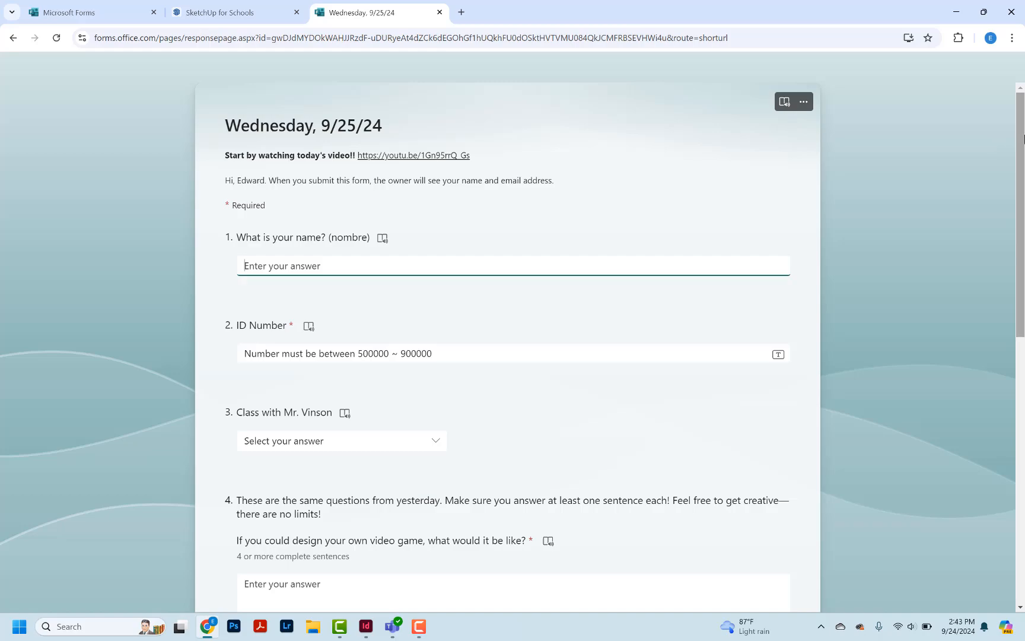
left_click_drag(1023, 139, 1009, 309)
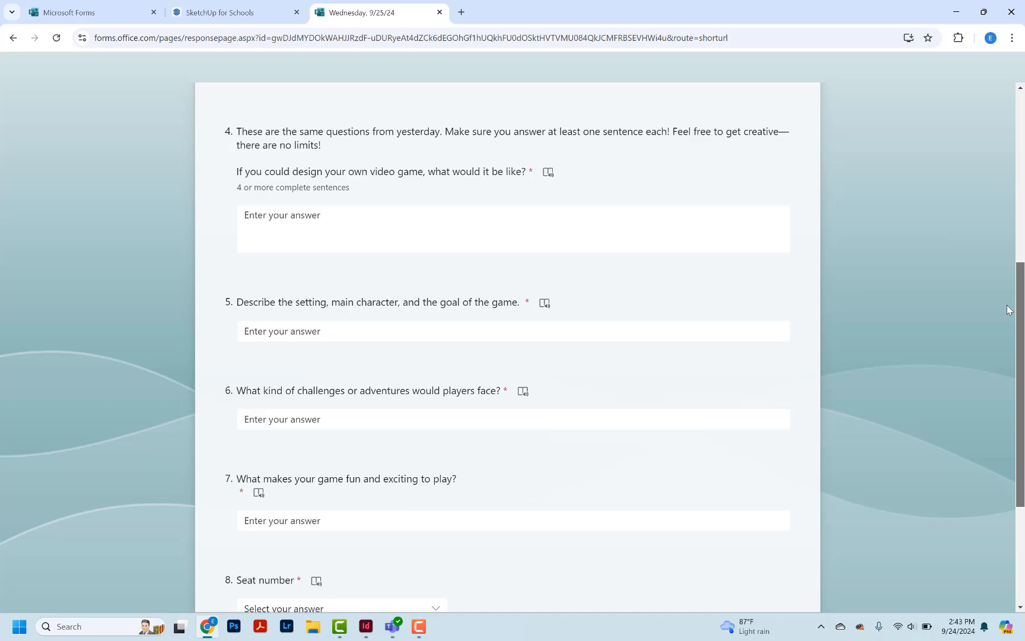
left_click_drag(1009, 310, 1009, 310)
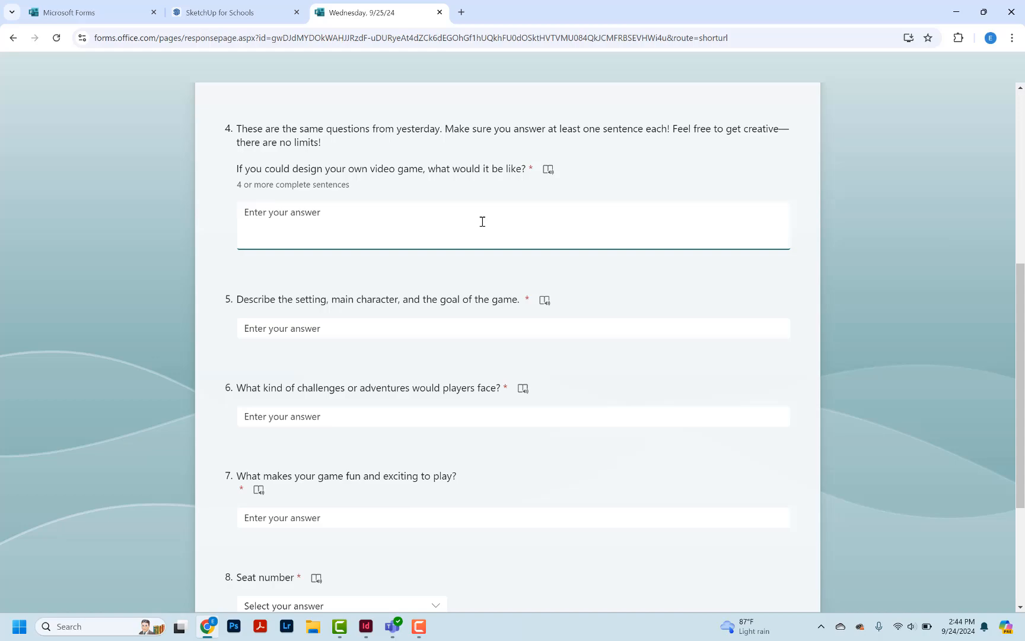
- Return to SketchUp for Schools and sign in with the Microsoft account
left_click(247, 12)
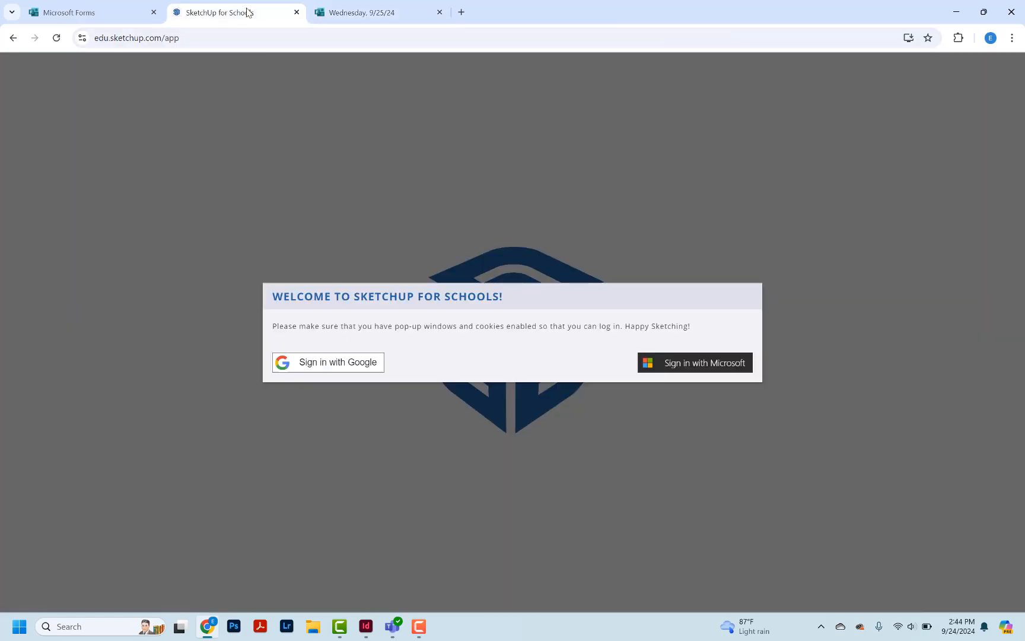
left_click(675, 367)
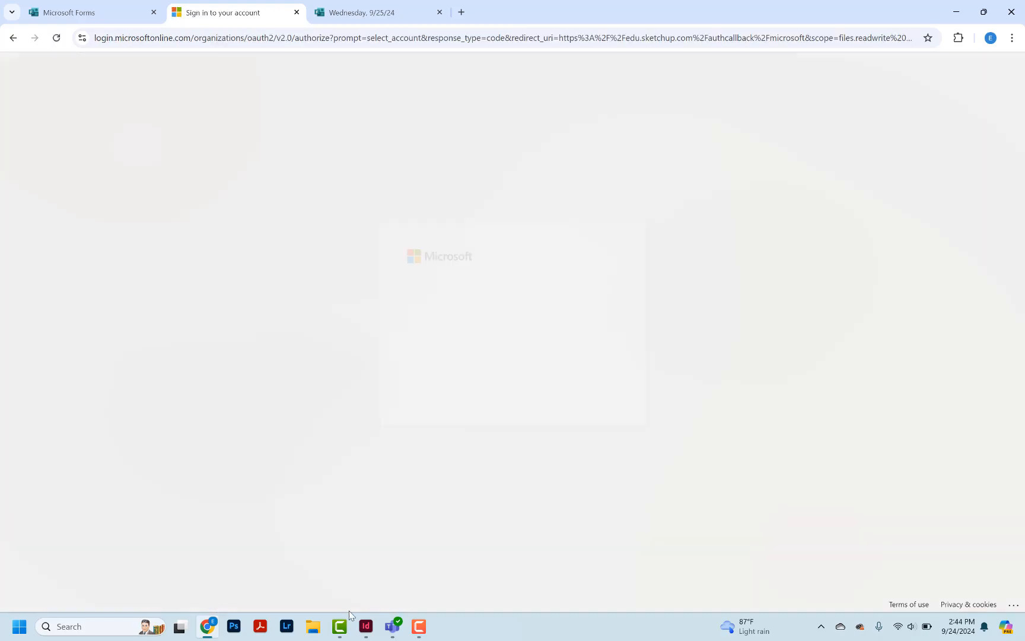
left_click(506, 339)
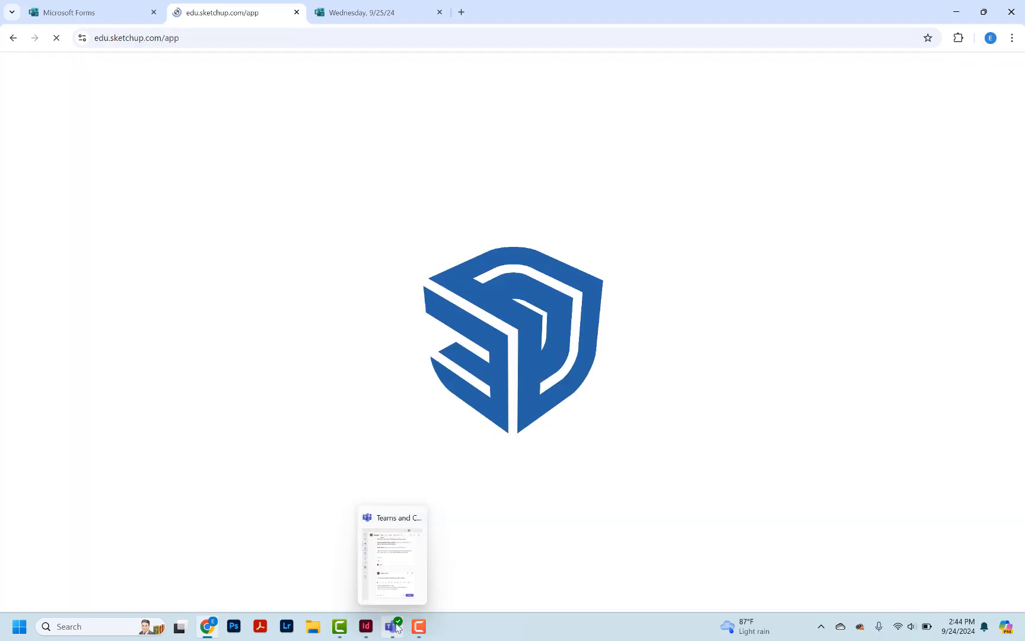
- Switch to Teams, enlarge its window, check the 9/24/24 post for the written cabin instructions, and return to the browser
left_click(427, 570)
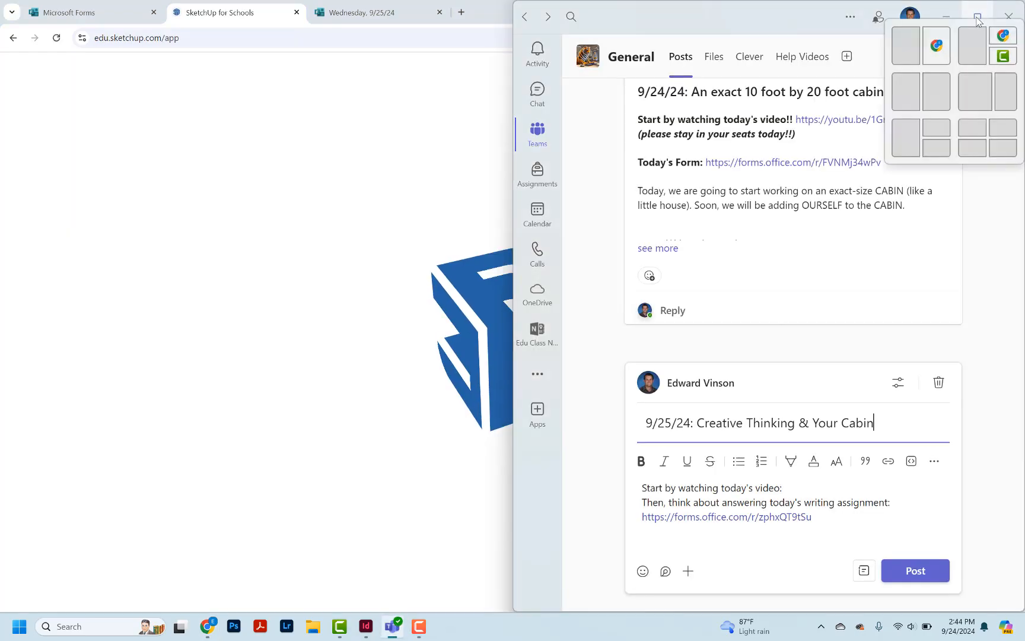
left_click(978, 18)
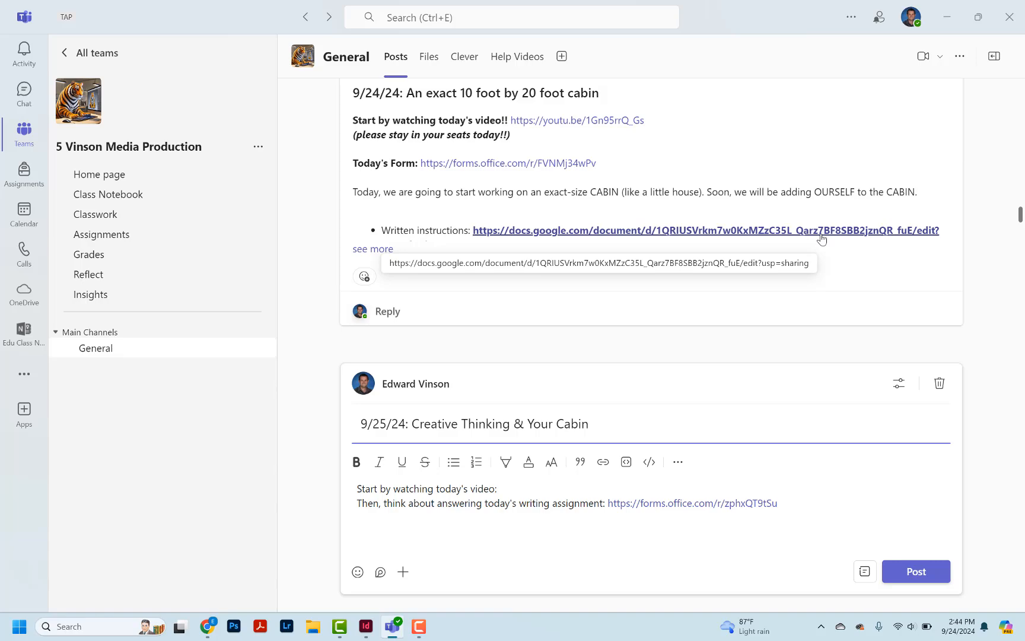
key("alt+Tab")
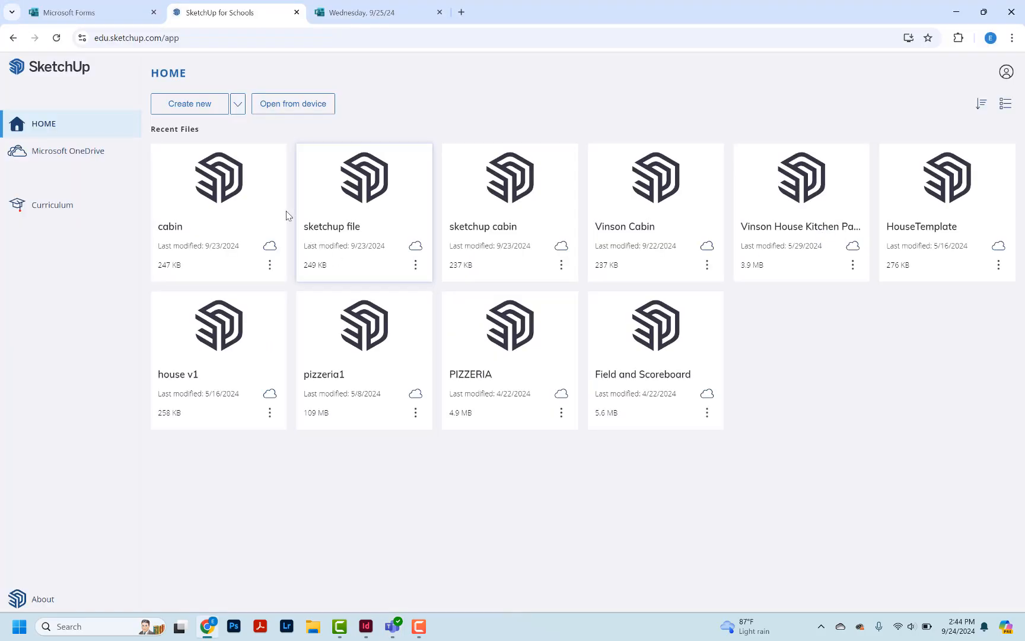
- Open the recent file "cabin" and delete everything in the model, including the cylinder and the person figure
left_click(235, 193)
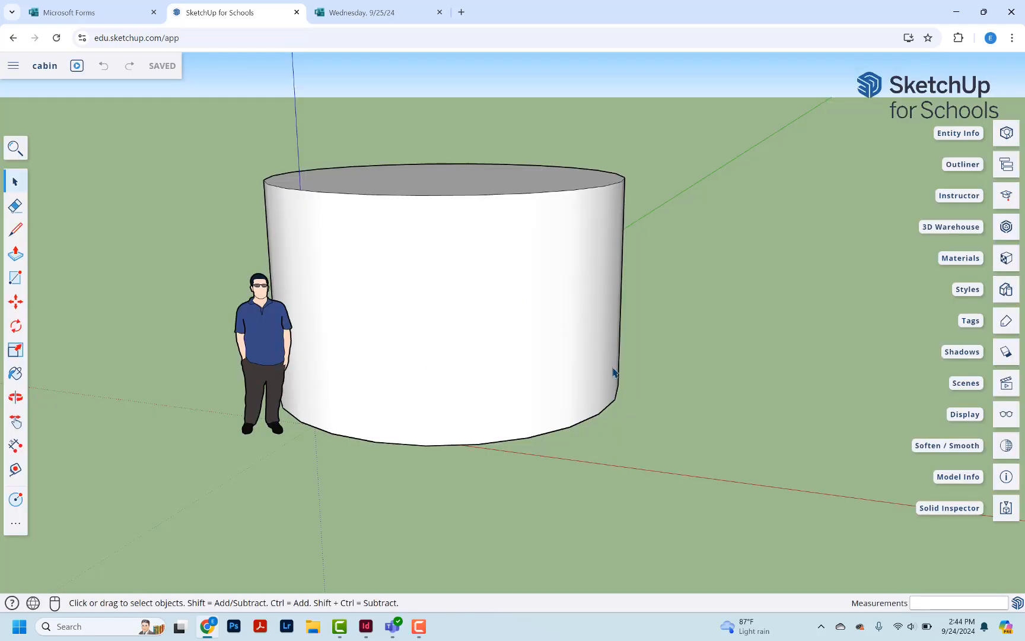
key("ctrl+a")
key("Delete")
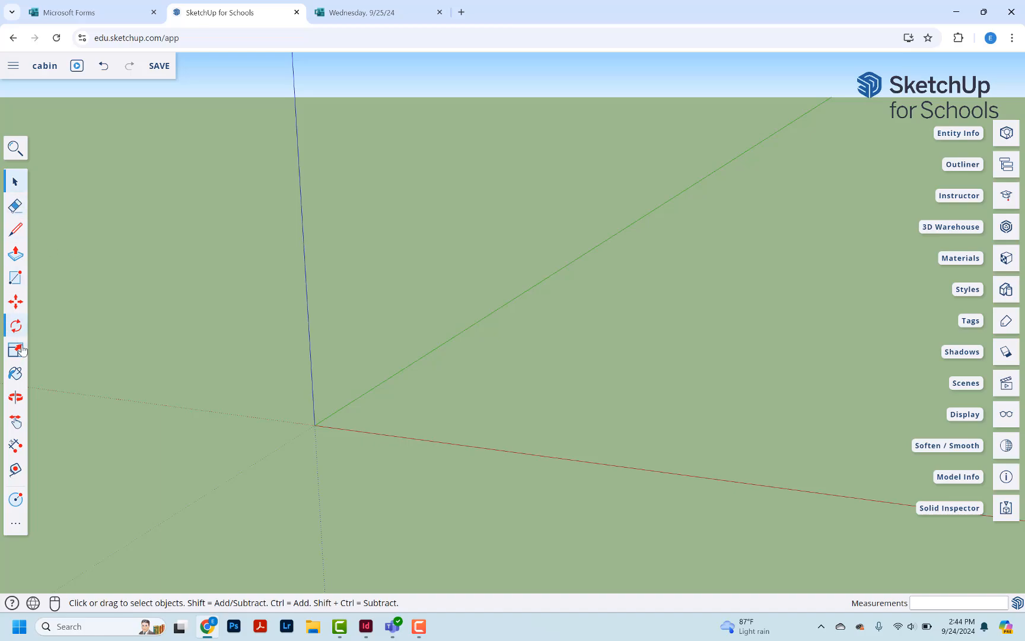
left_click(16, 285)
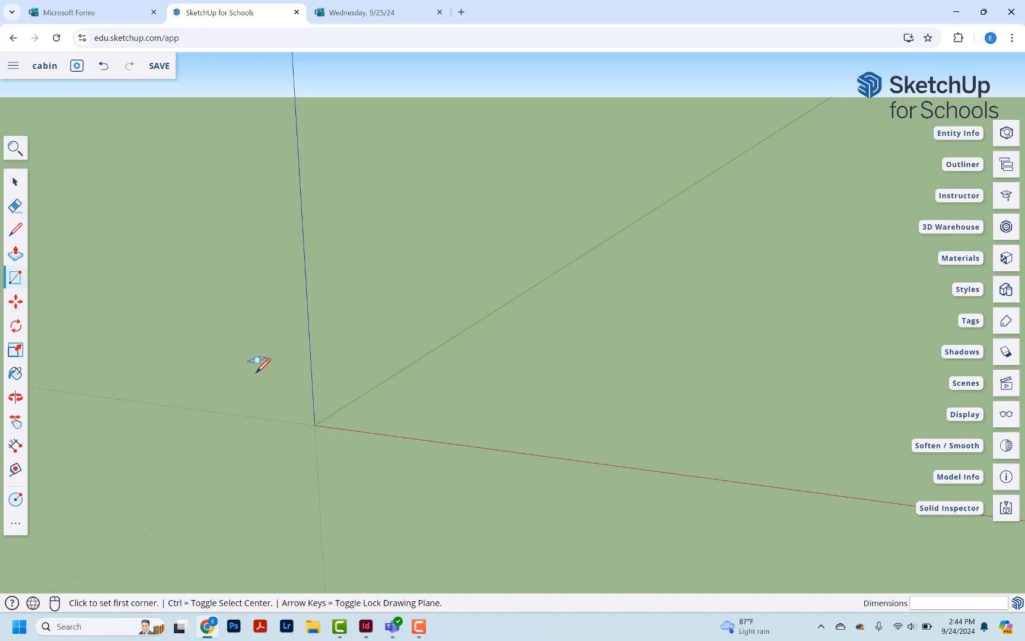
left_click(315, 424)
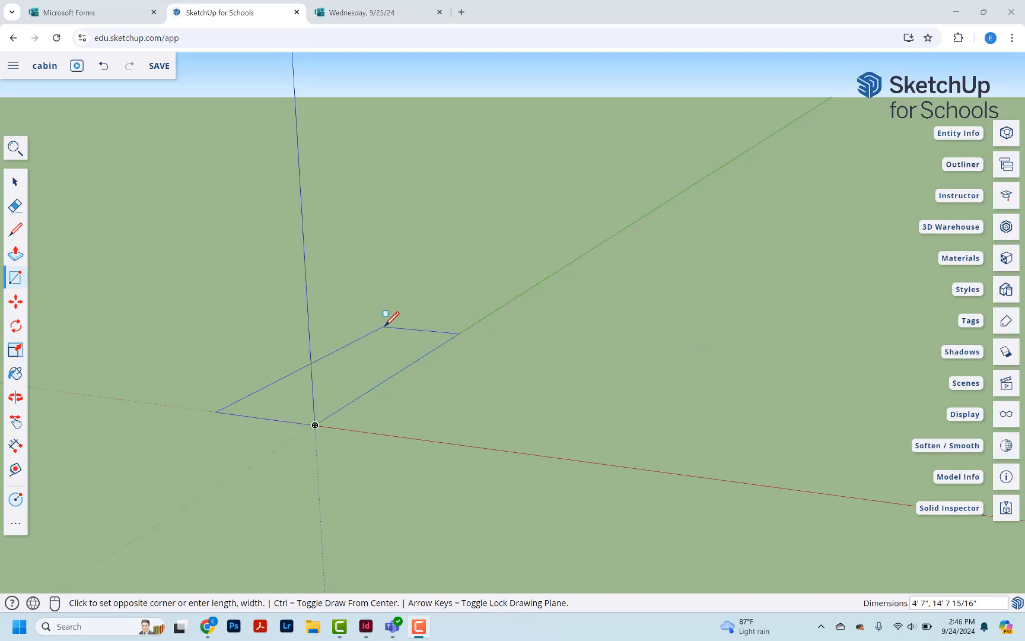
left_click(16, 180)
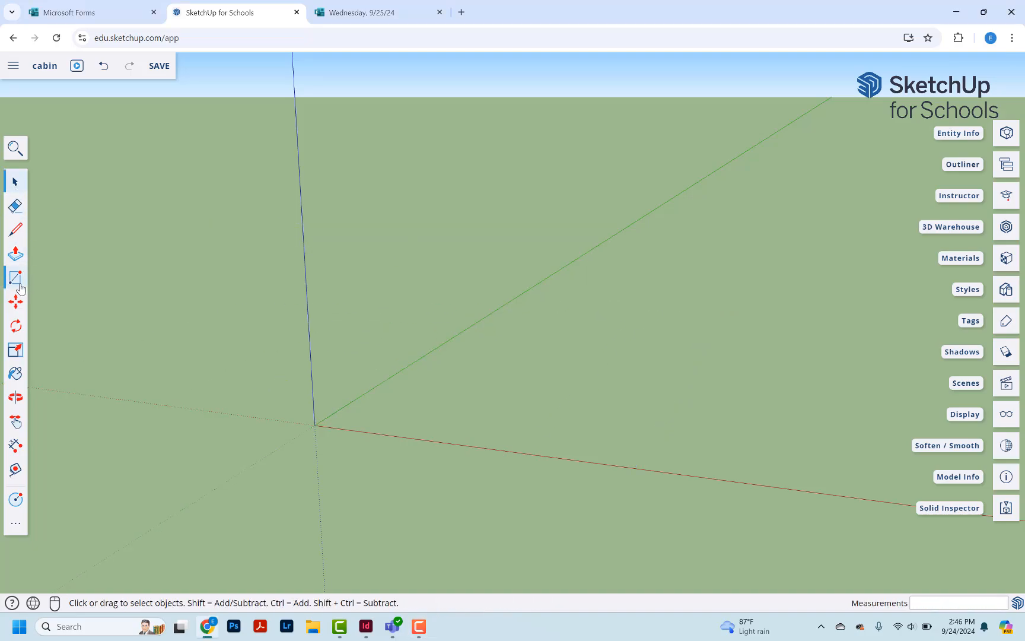
- Draw a 10' by 20' rectangle on the ground from the origin, between the positive red and green axes
left_click(18, 285)
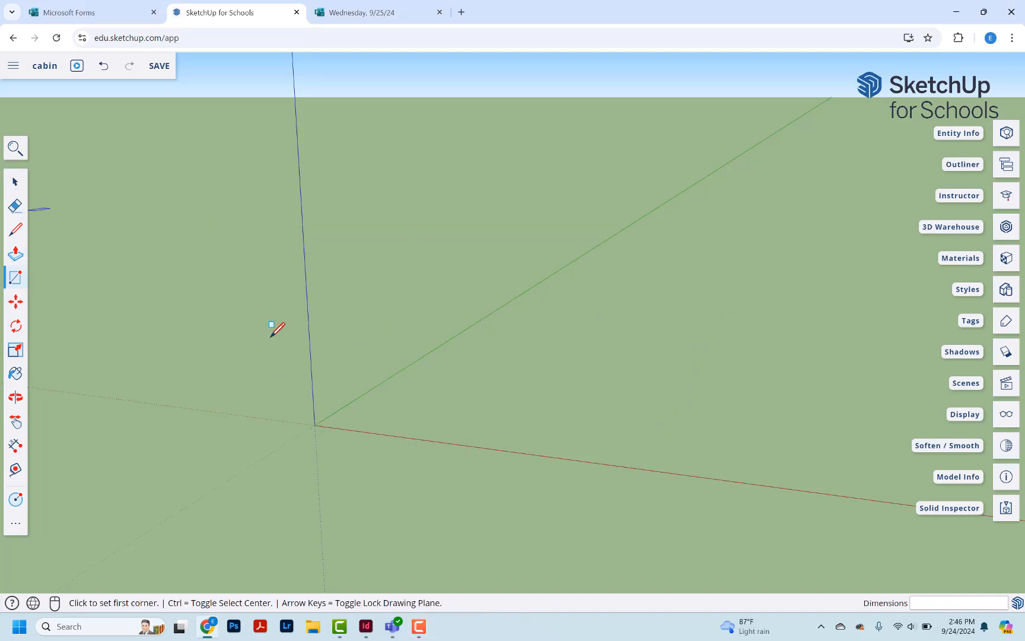
left_click(315, 425)
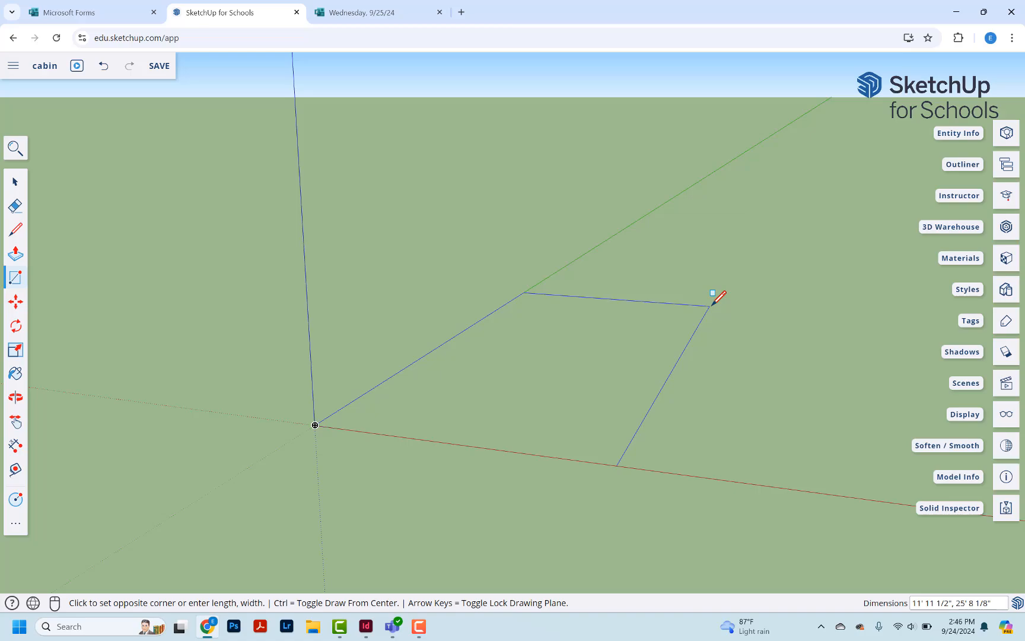
type("10',20")
key("Return")
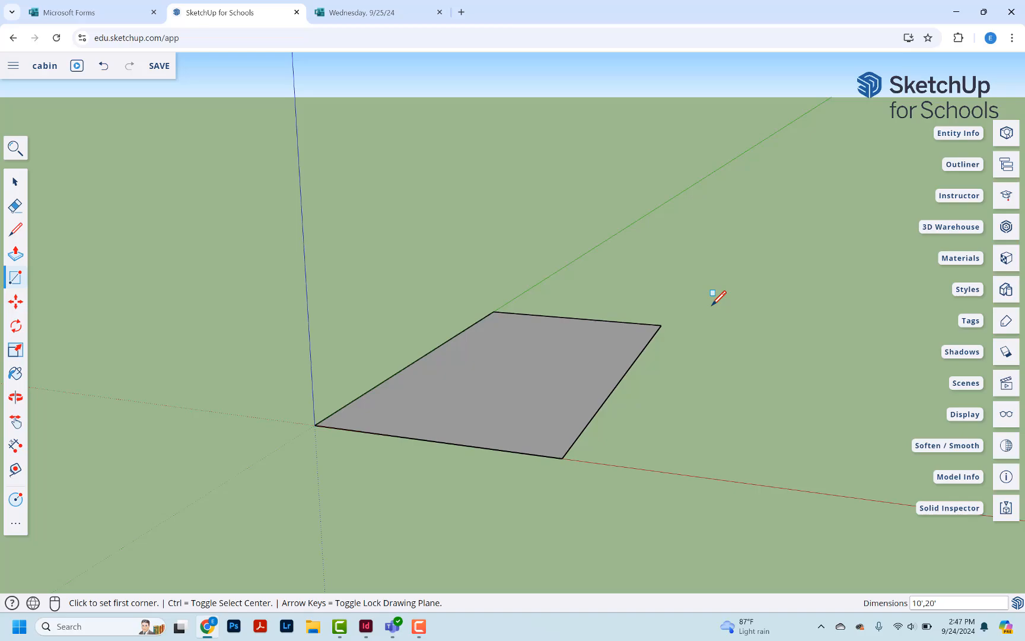
- Push/Pull the rectangle up to a height of 10' to form the cabin's walls
left_click(26, 260)
left_click(460, 380)
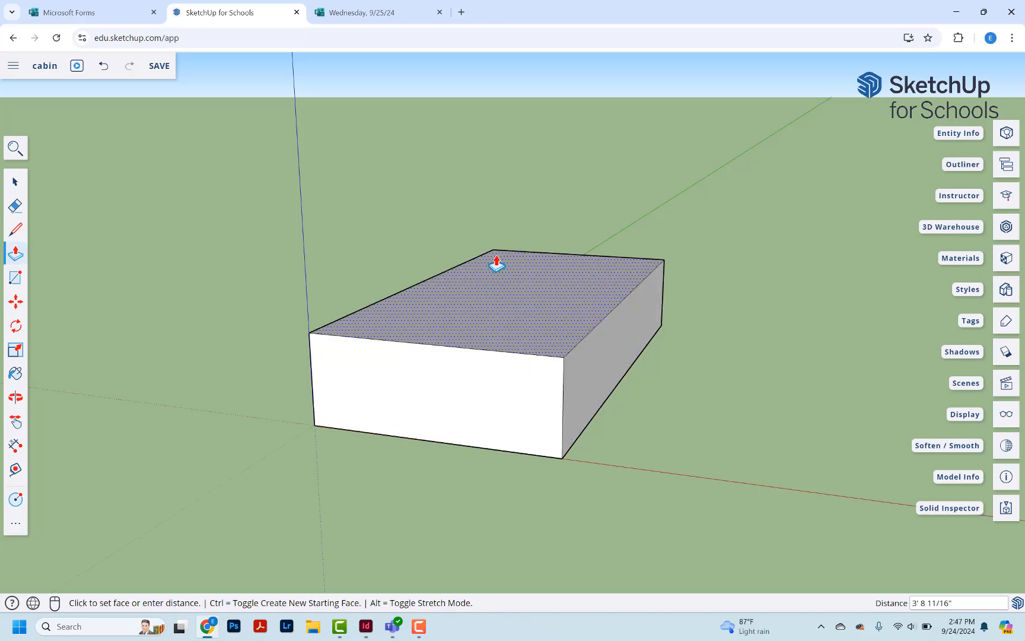
left_click(505, 241)
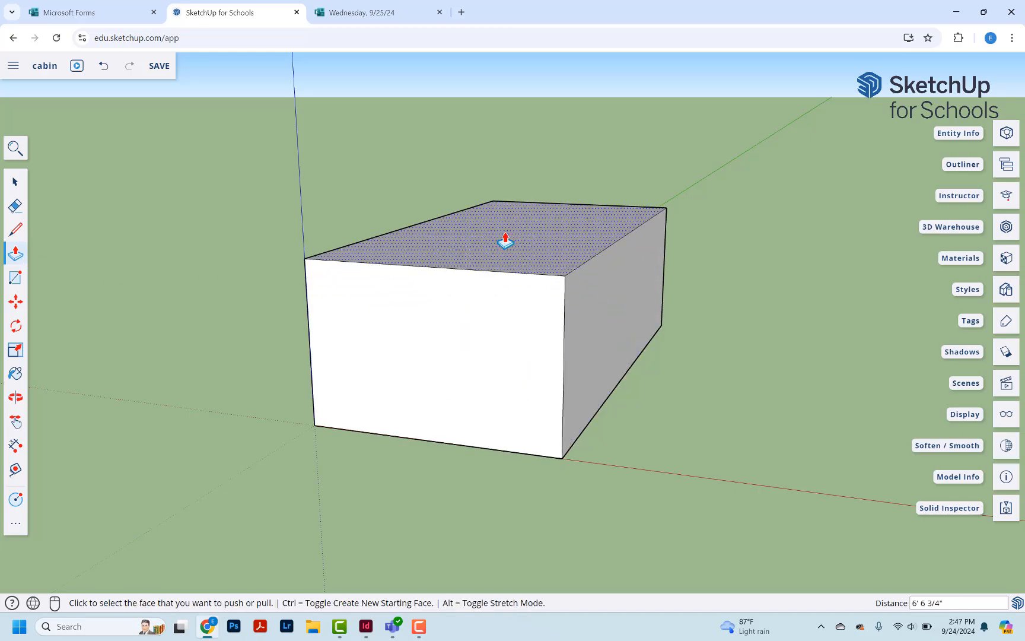
type("10")
left_click(506, 240)
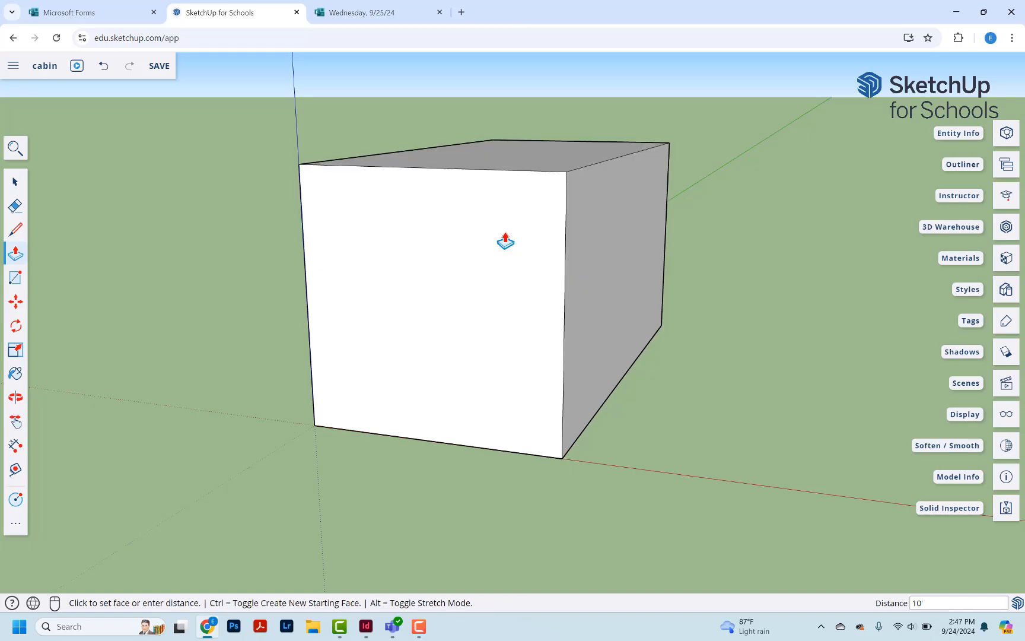
left_click(13, 181)
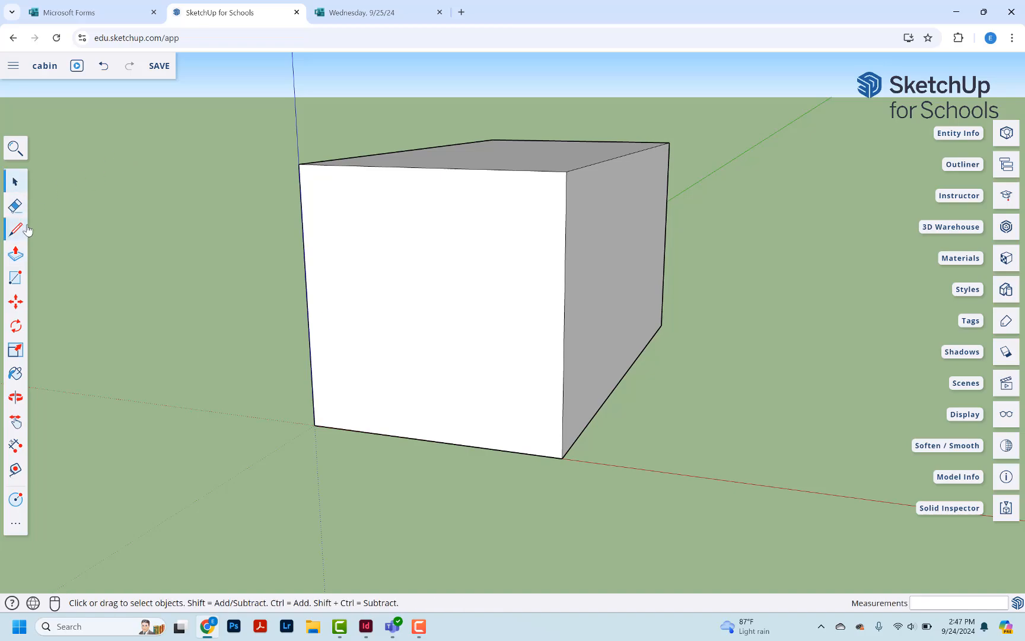
- Draw a triangular gable on the front wall: a vertical line about 3' high from the top edge's midpoint, joined to both upper corners
left_click(18, 230)
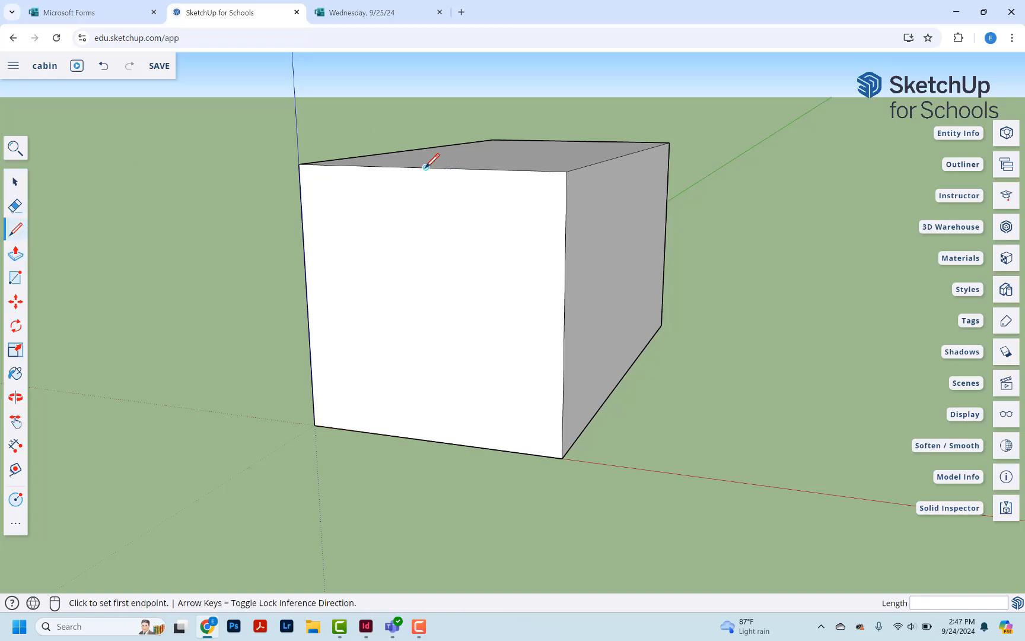
left_click(425, 167)
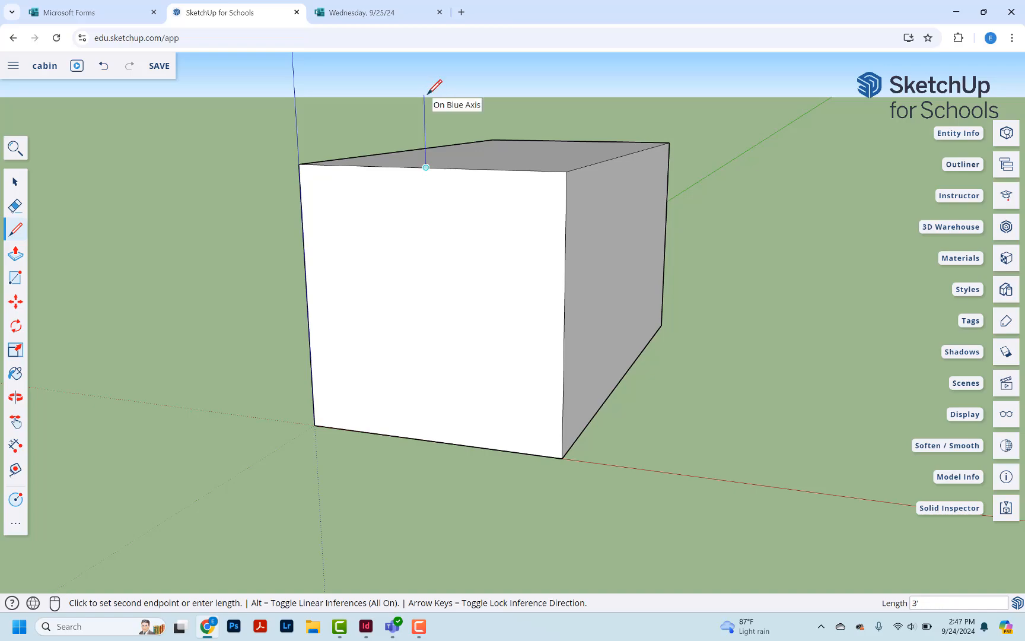
left_click(424, 76)
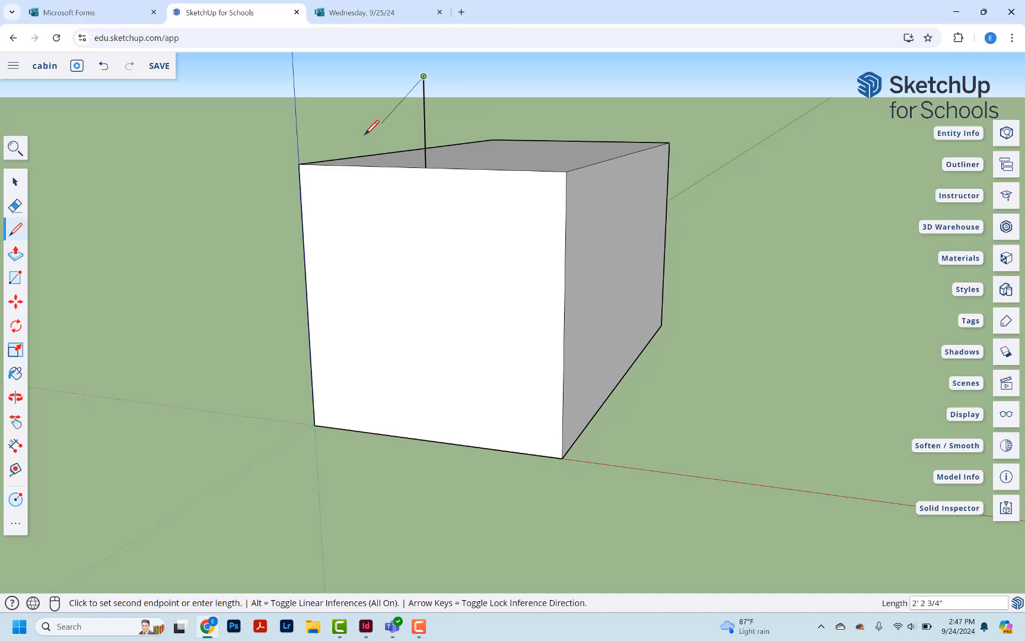
left_click(298, 164)
left_click(424, 76)
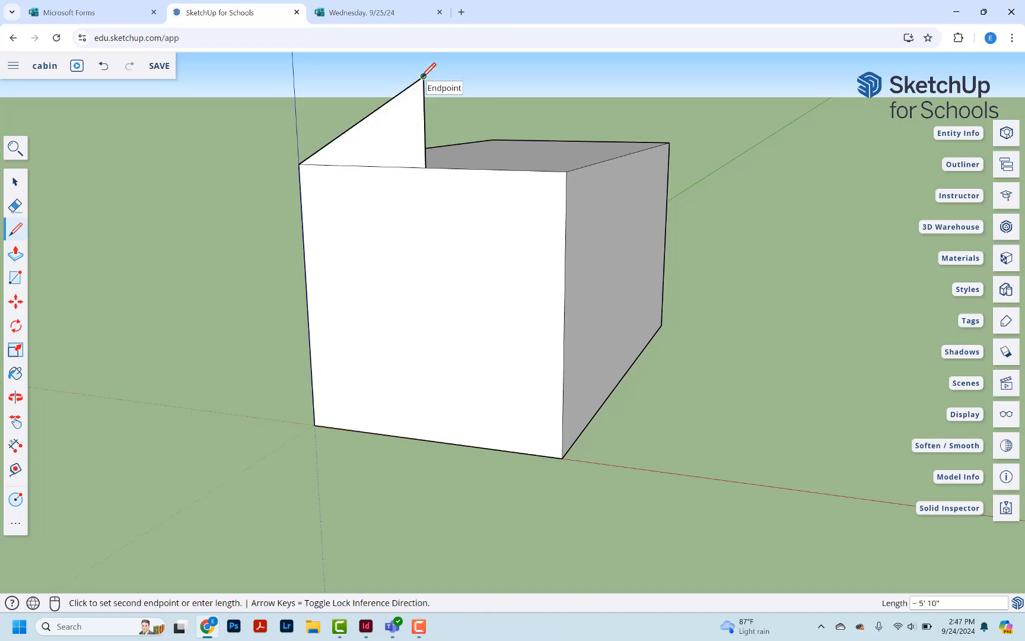
left_click(567, 171)
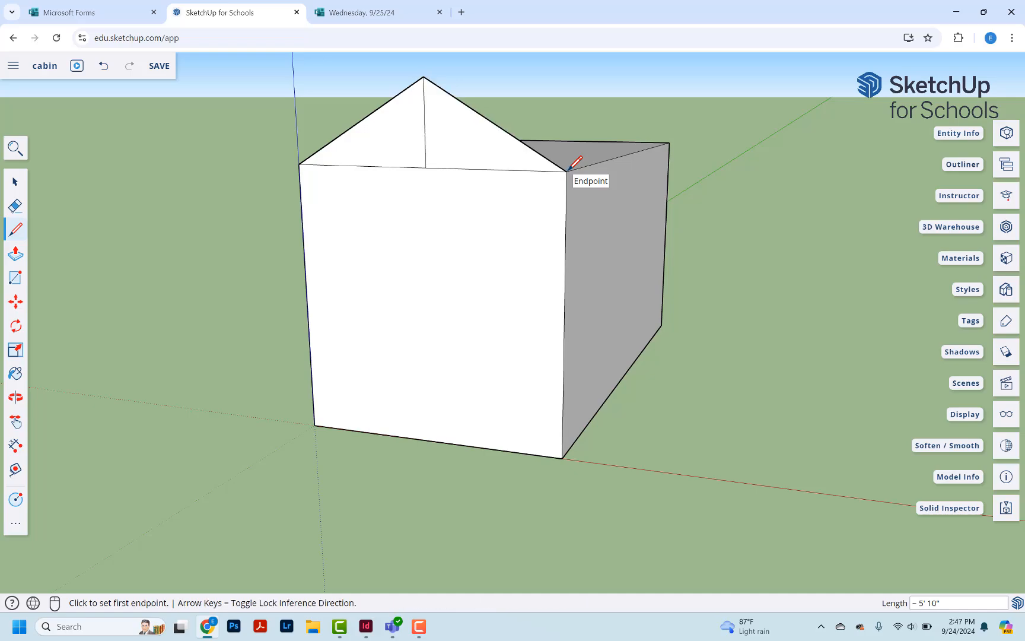
- Push/Pull the gable half beside the green axis from its back face by 20' along the cabin's length
left_click(17, 255)
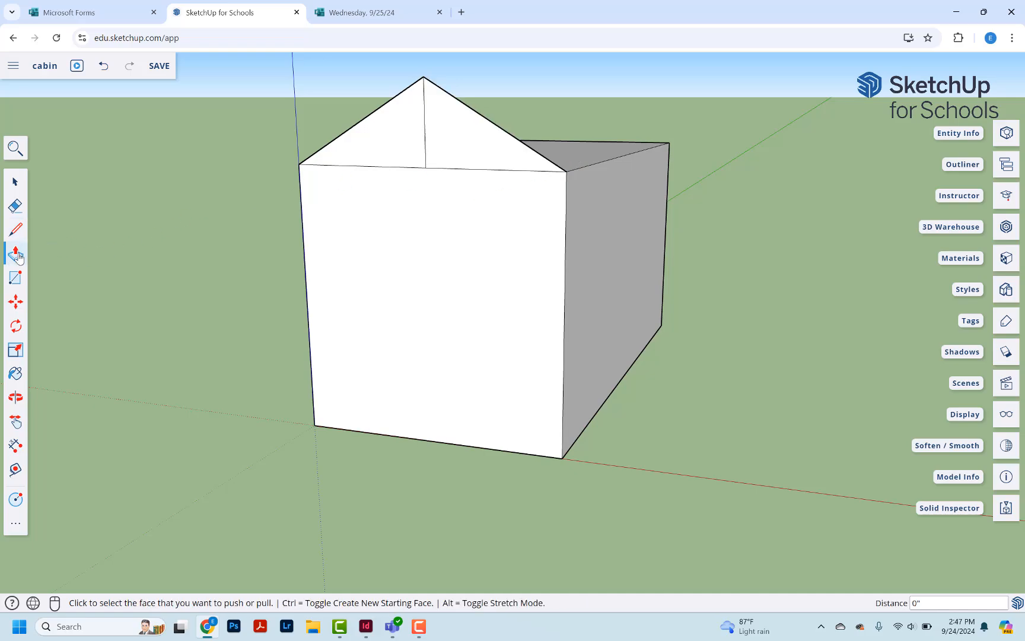
left_click(23, 399)
left_click_drag(657, 172, 154, 329)
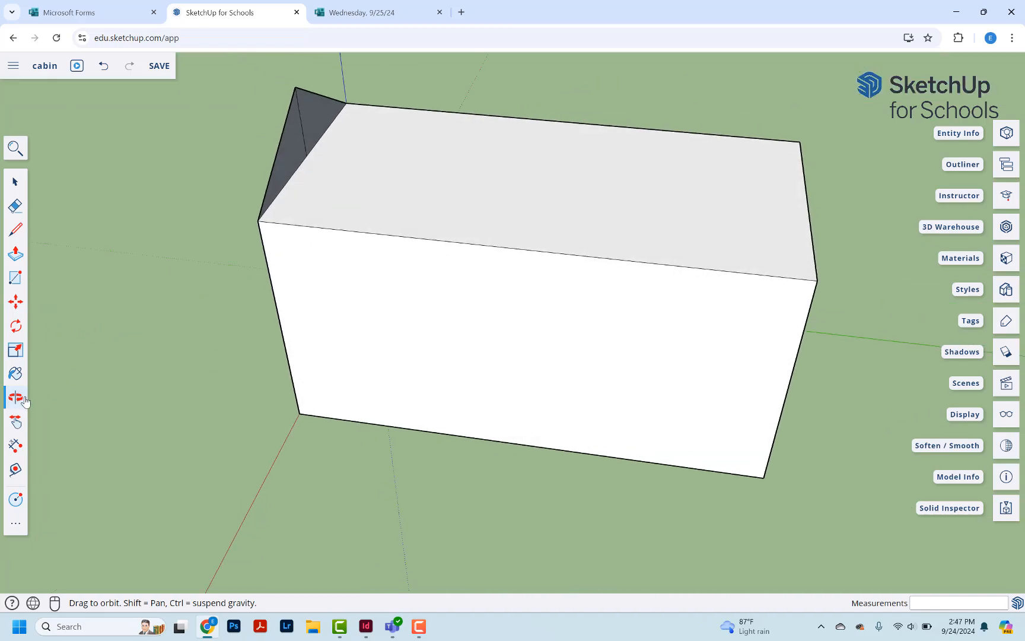
left_click(16, 254)
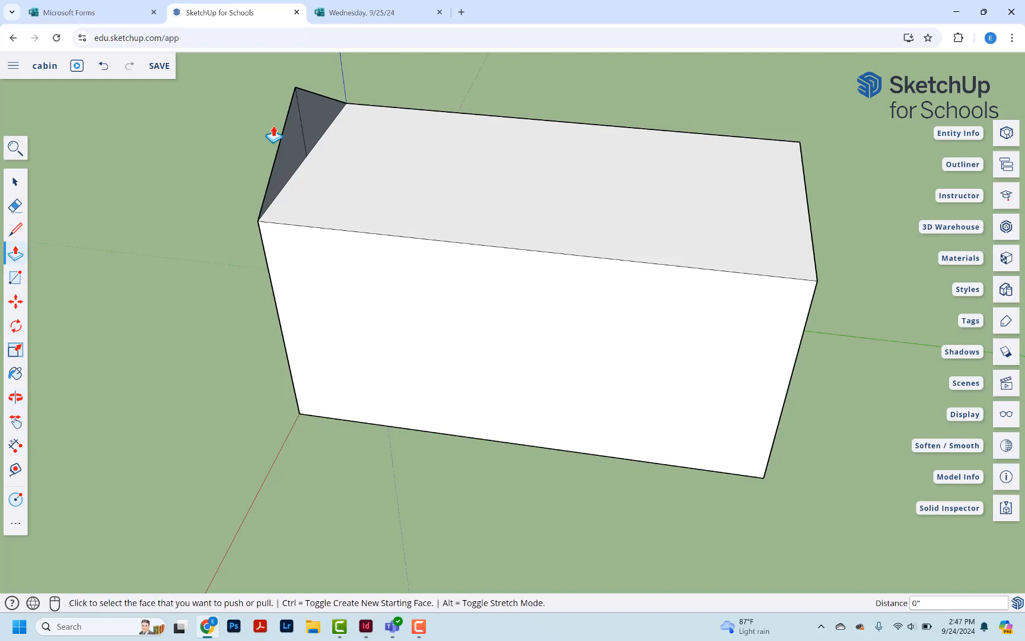
left_click(326, 123)
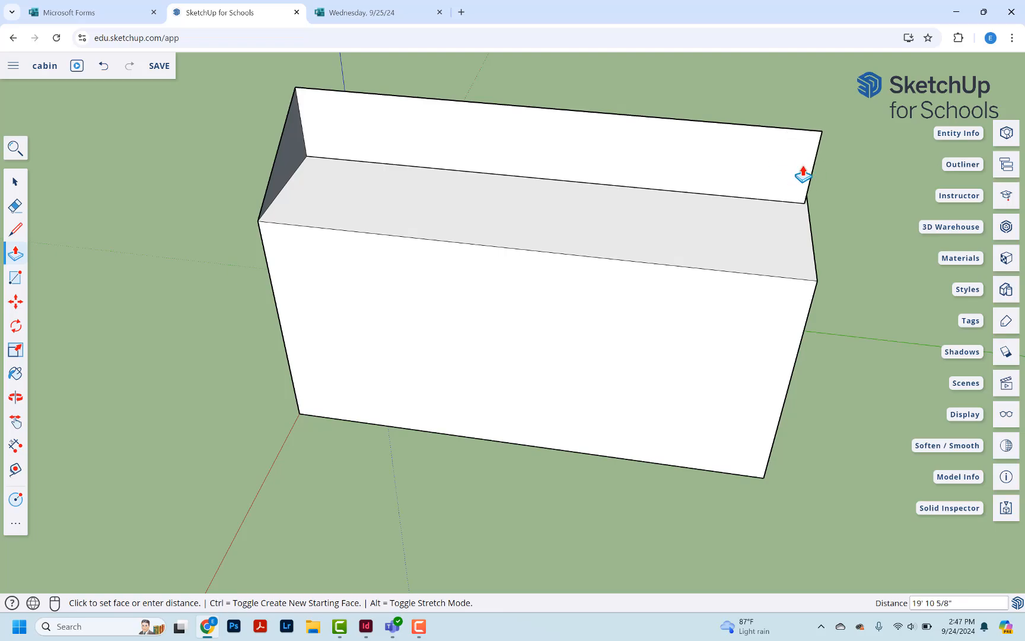
left_click(805, 174)
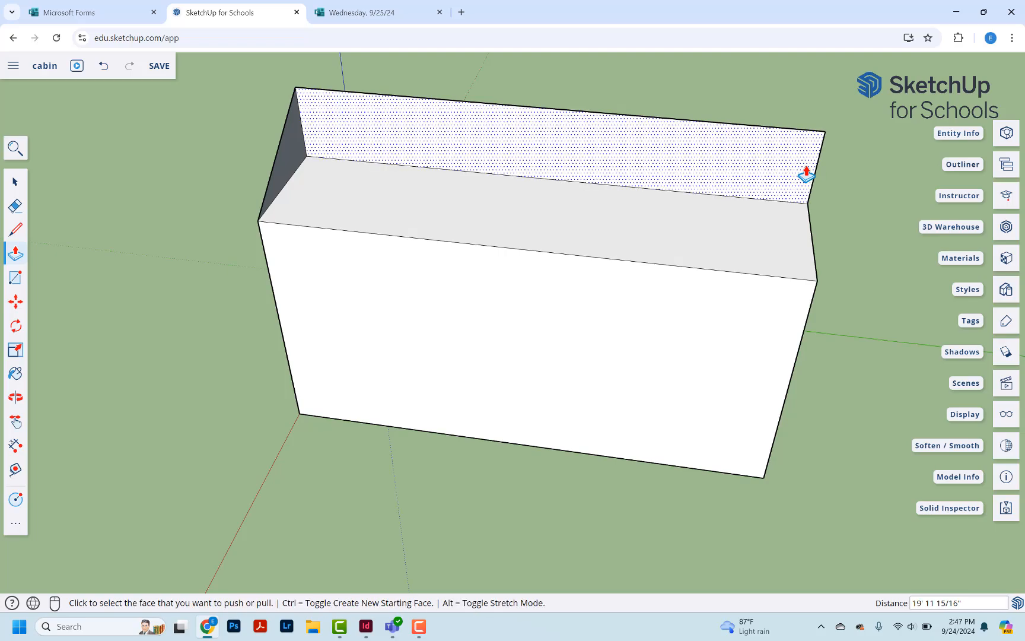
type("20'")
key("Return")
left_click(806, 174)
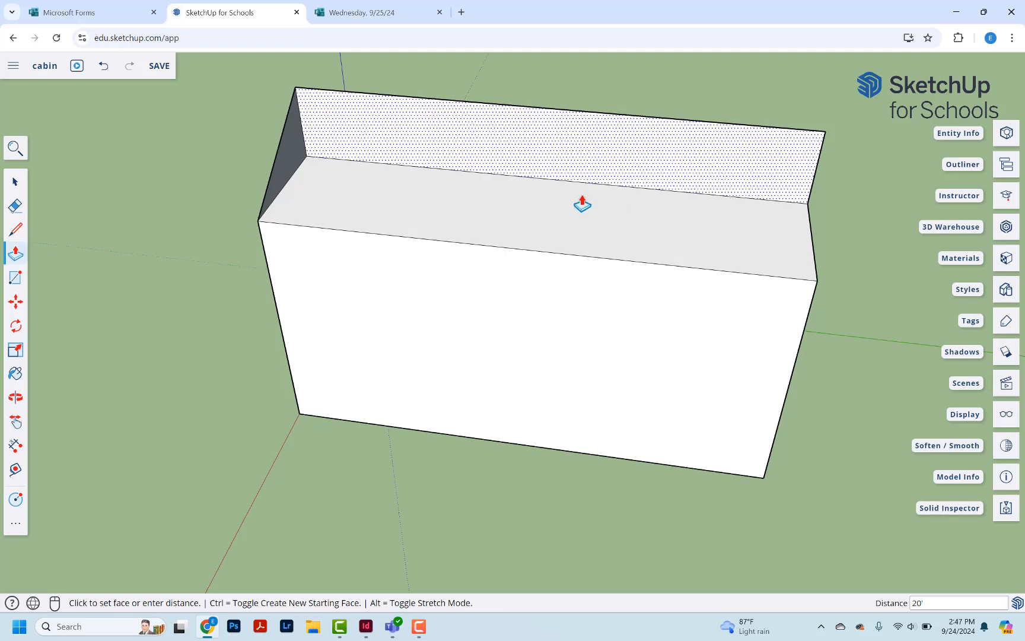
- Push/Pull the remaining gable half by 20' along the cabin's length to complete the pitched roof
left_click(281, 171)
left_click(453, 178)
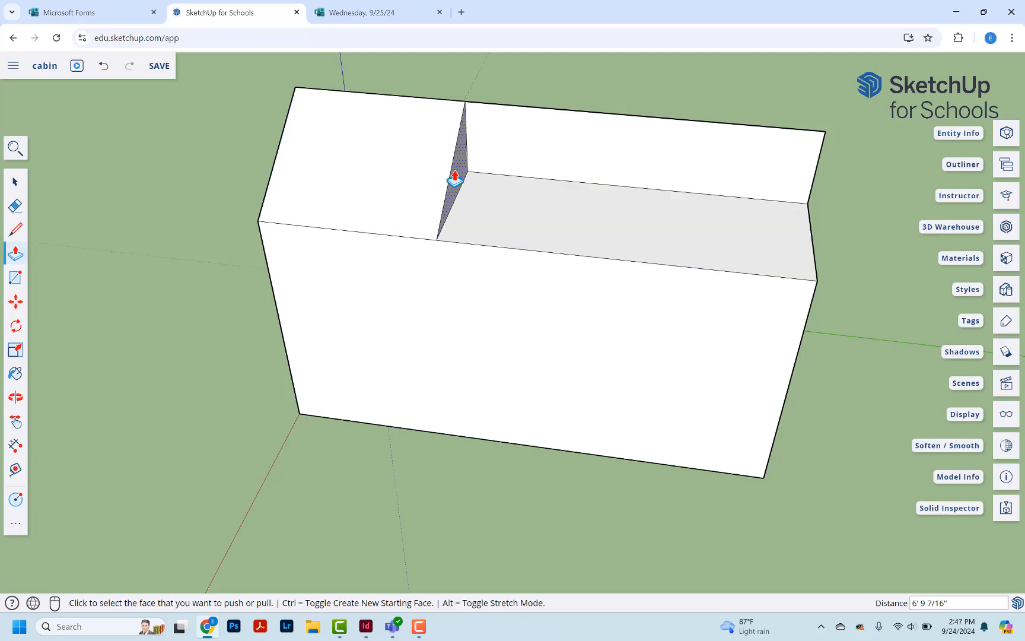
type("20")
double_click(455, 177)
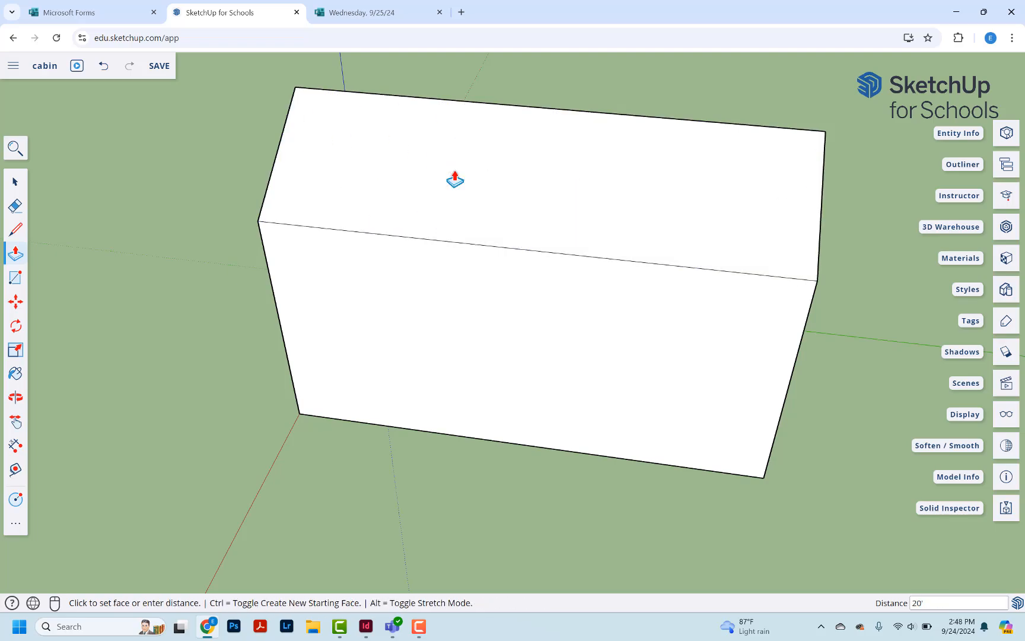
- Create filled 3D text of the student's first name in the Permanent Marker font and place it near the middle of the cabin's long side wall
left_click(16, 181)
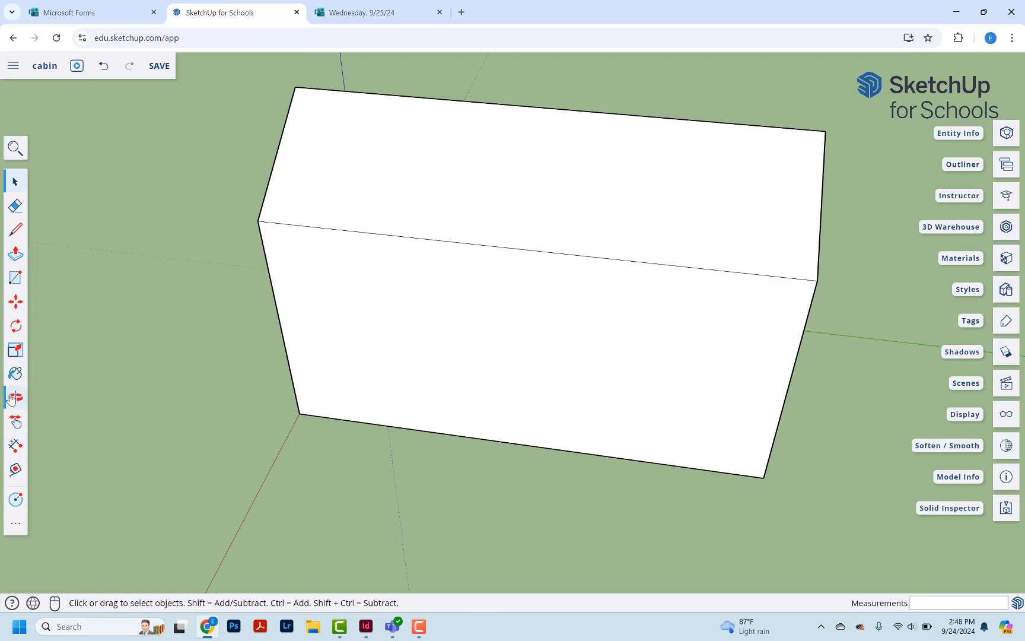
left_click(14, 397)
left_click_drag(212, 334, 364, 231)
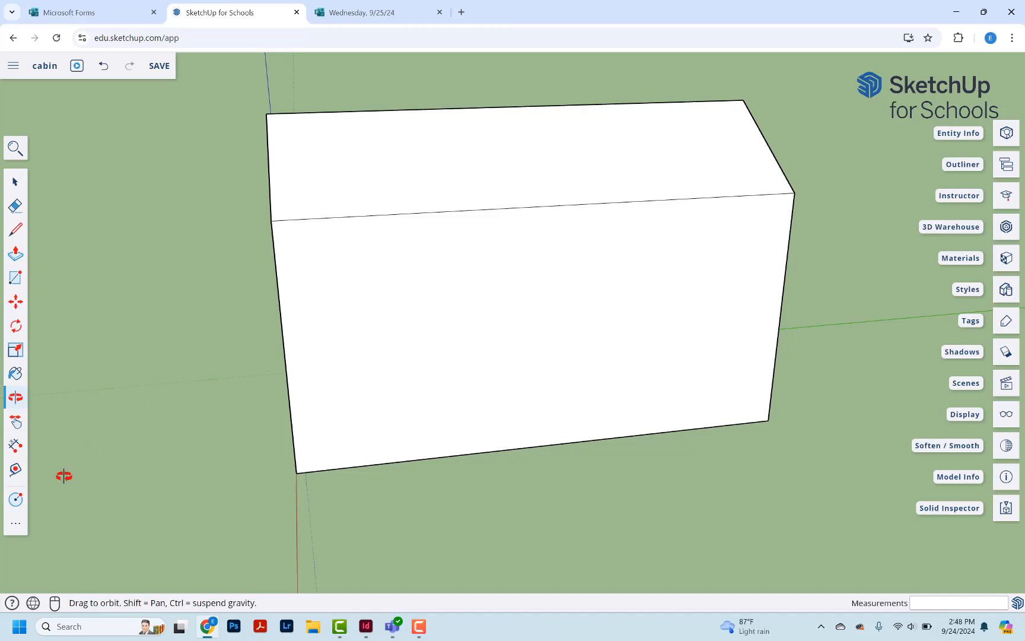
left_click(14, 523)
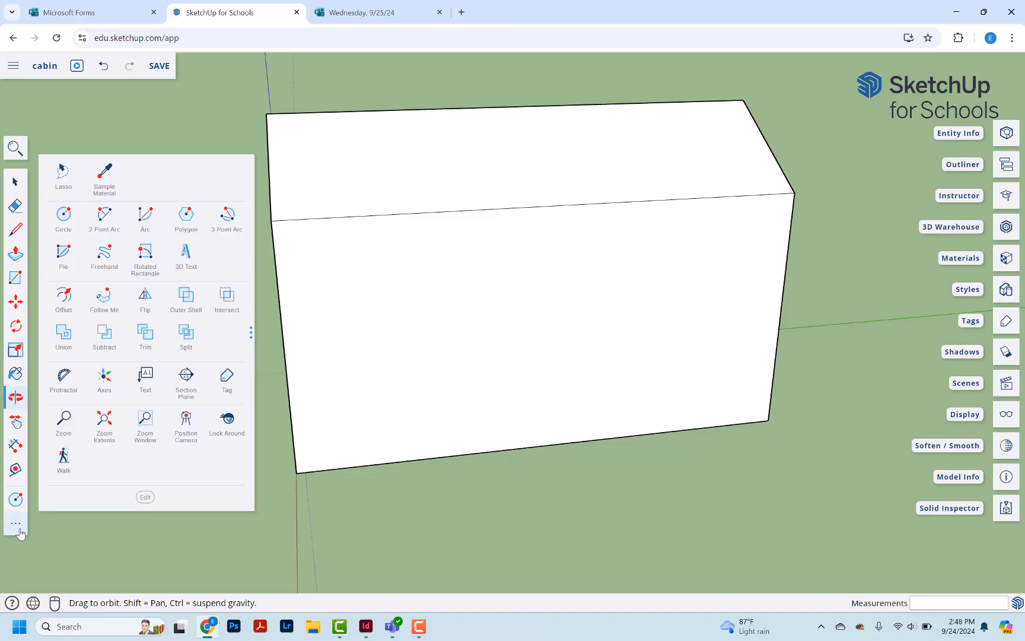
left_click(187, 265)
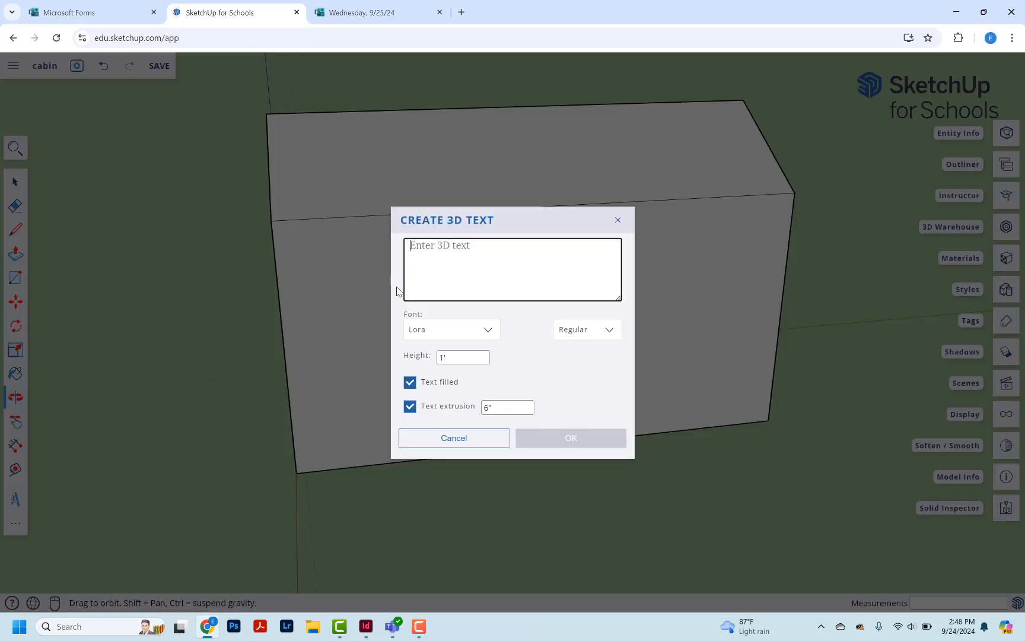
type("Edward")
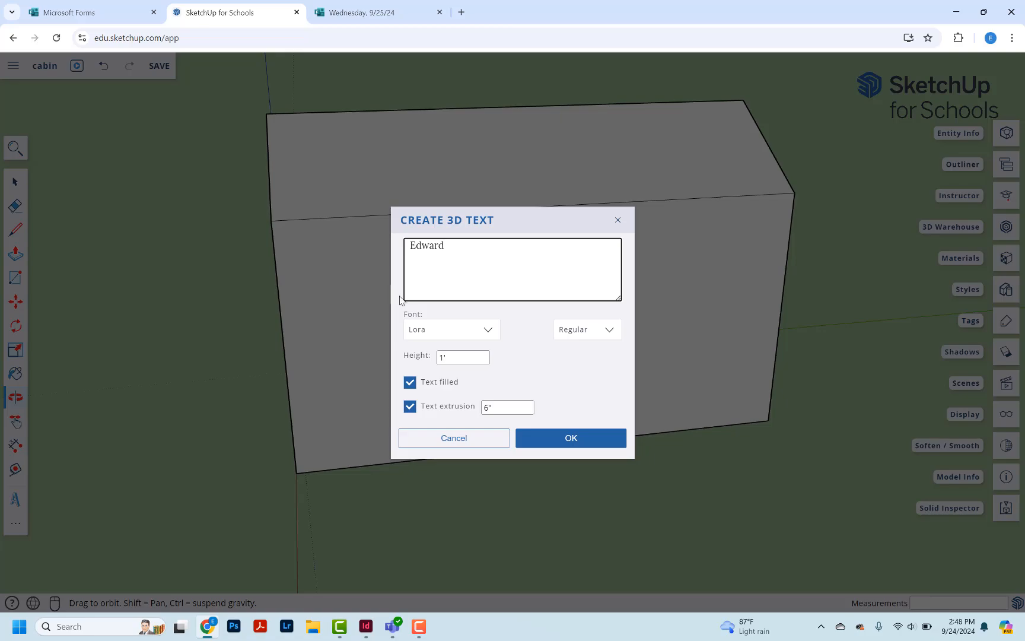
left_click(479, 330)
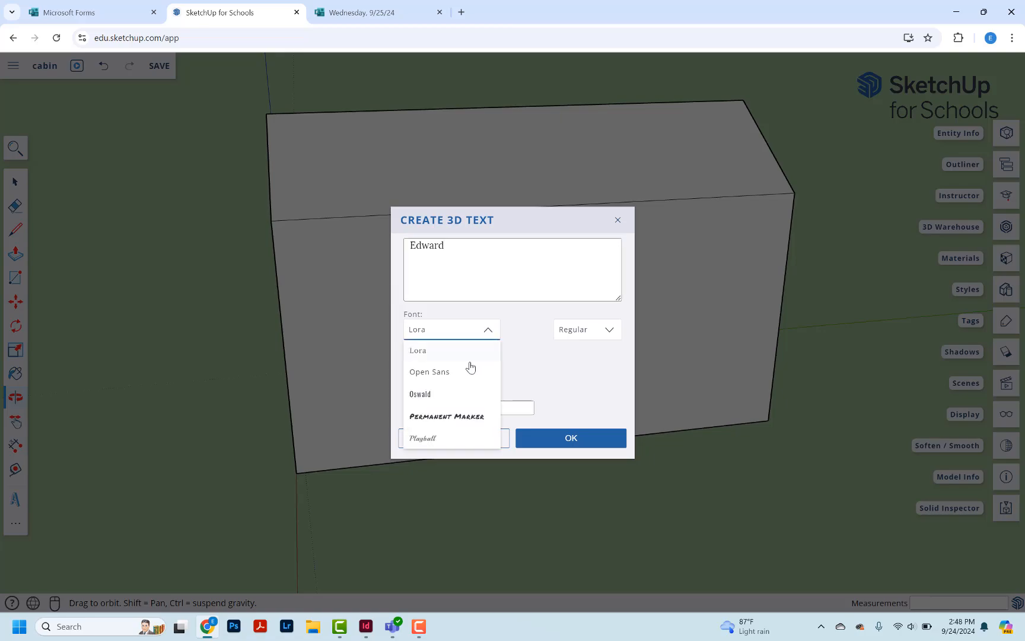
left_click(460, 418)
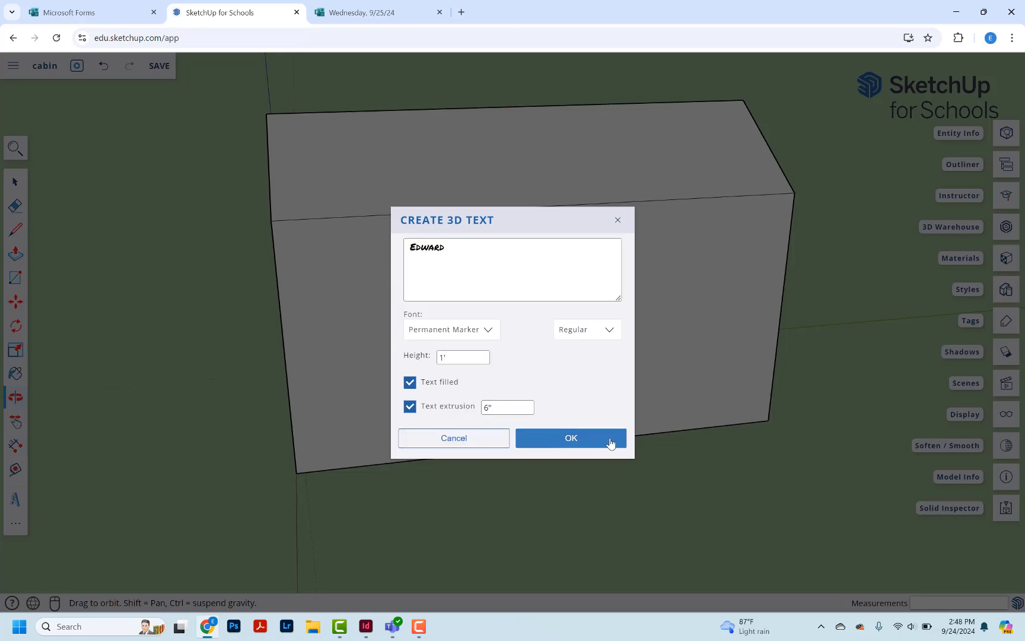
left_click(607, 446)
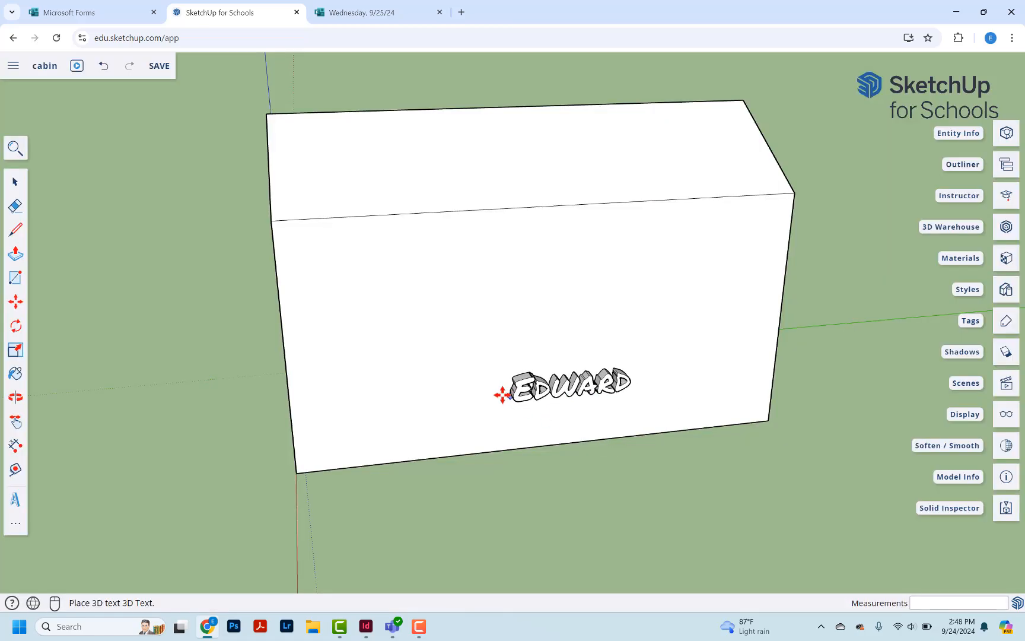
left_click(471, 359)
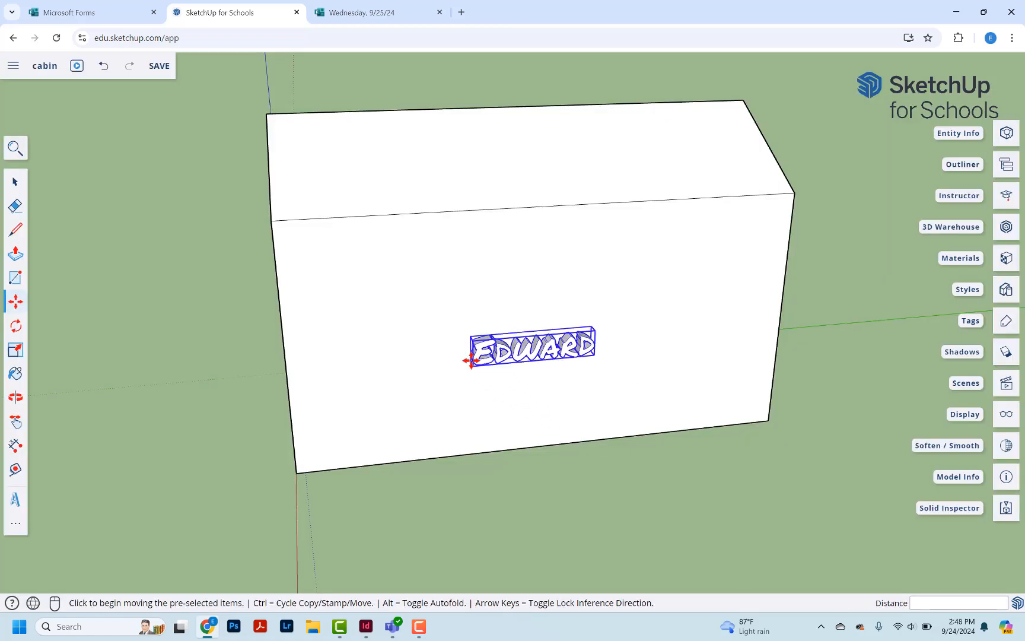
- Inspect the 3D text on the wall from a low angle and switch to Microsoft Teams to view the class channel's posts
left_click(15, 397)
left_click_drag(400, 453, 144, 239)
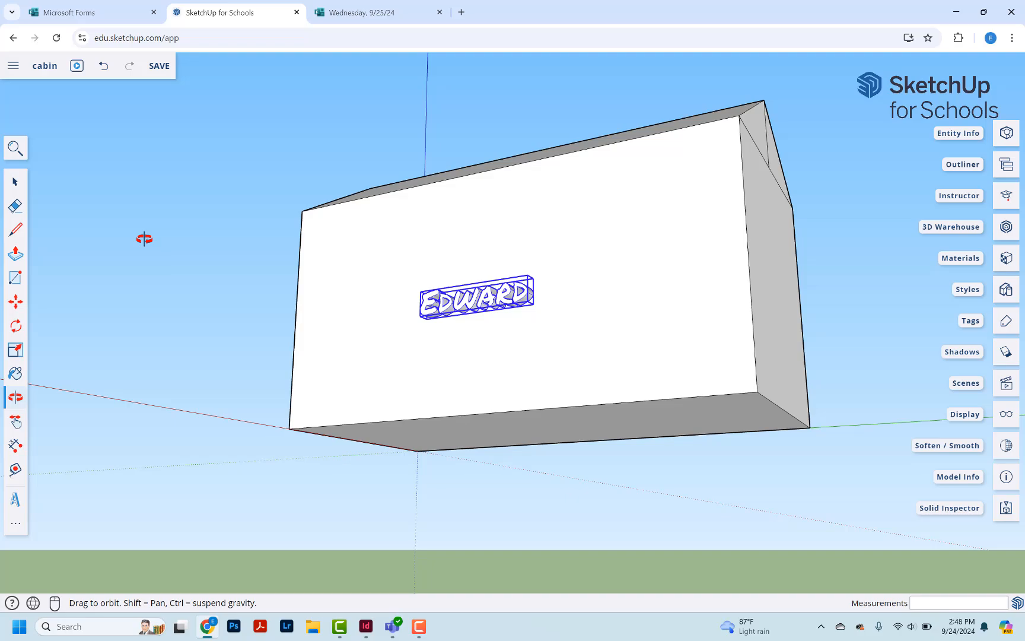
left_click(390, 626)
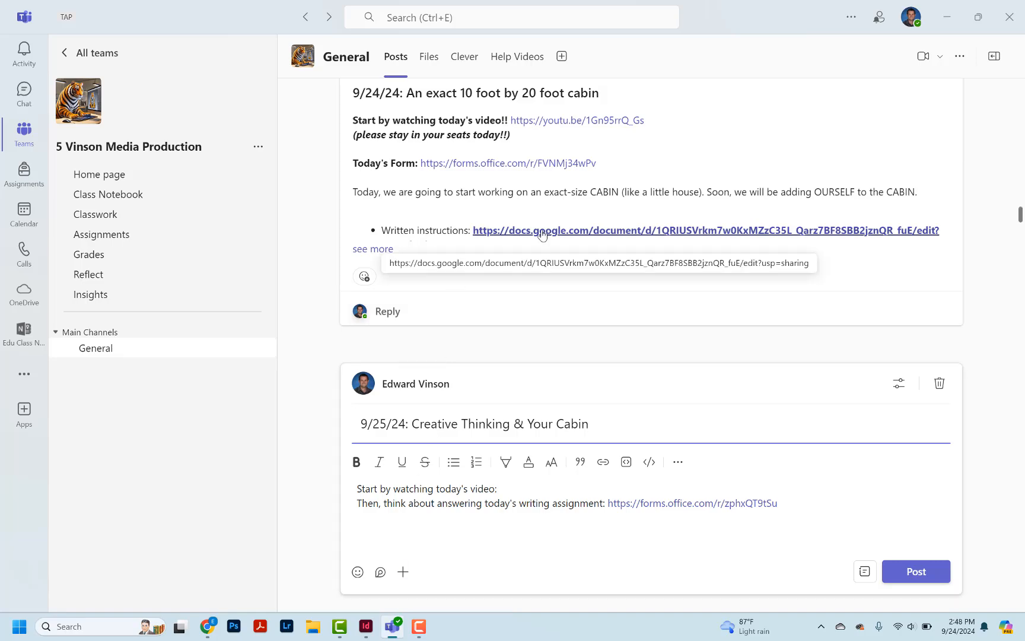